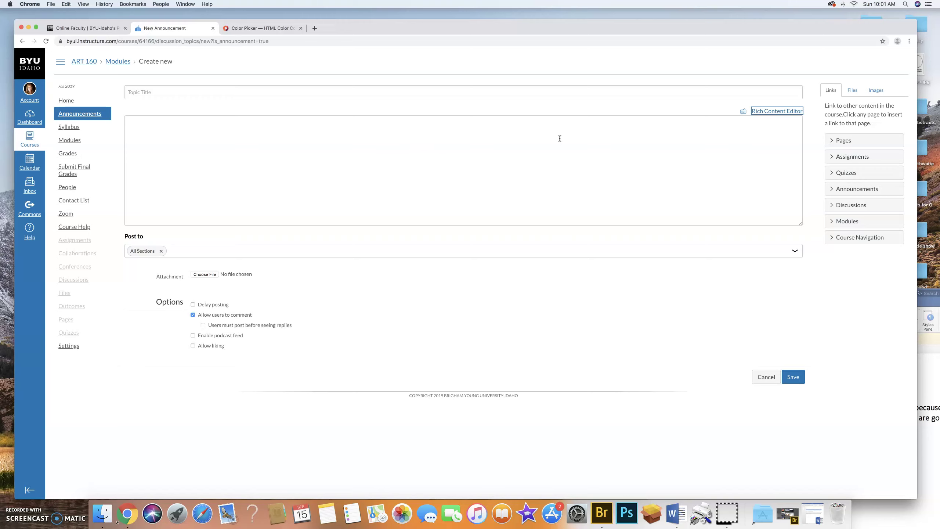
- Paste the copied div style code into the announcement's HTML body and replace its background colour with #FAFFBD from the Color Picker page
right_click(196, 129)
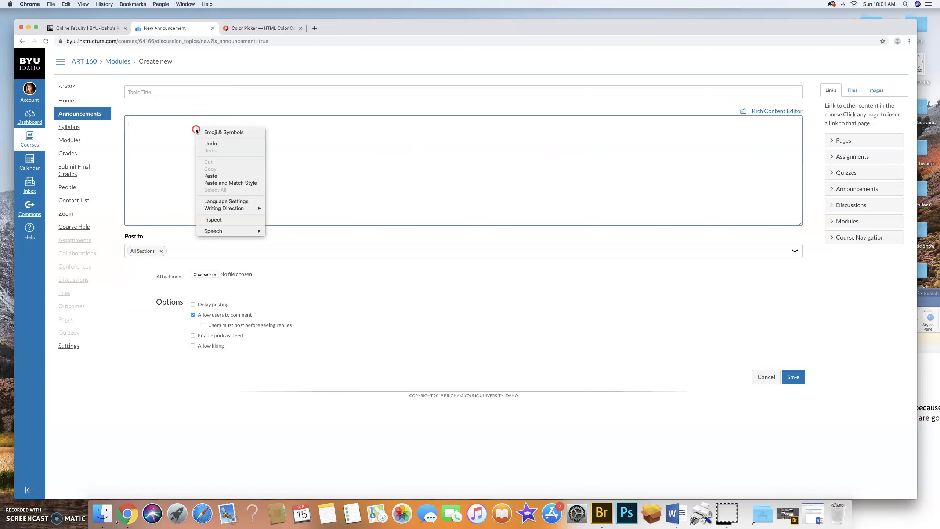
left_click(219, 177)
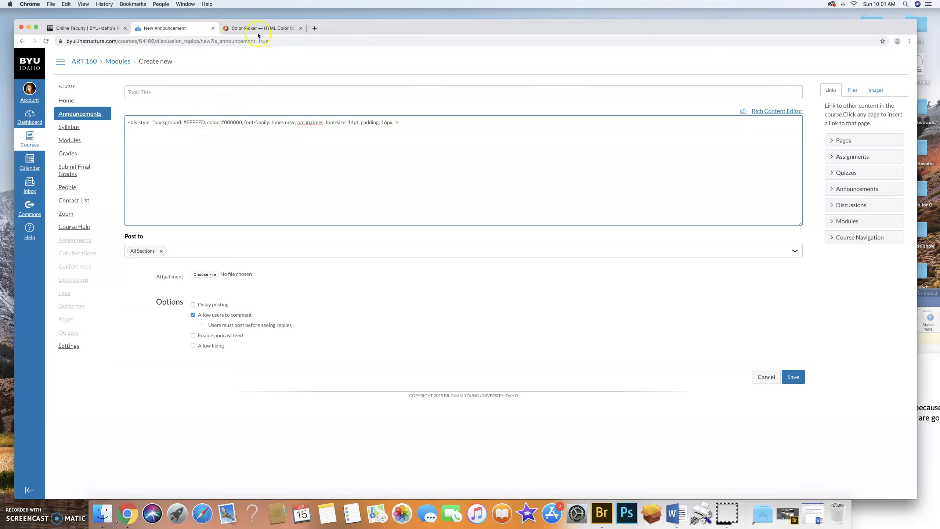
left_click(241, 26)
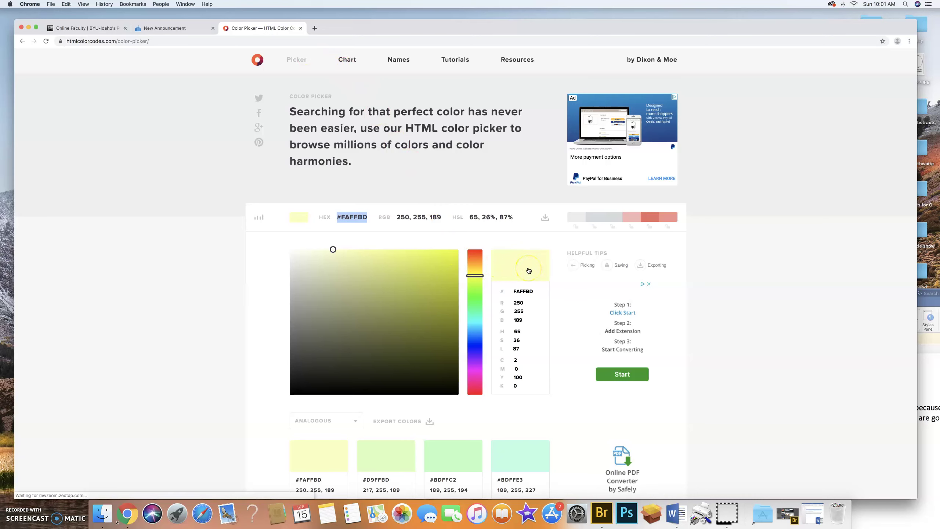
right_click(347, 217)
left_click(362, 231)
left_click(179, 29)
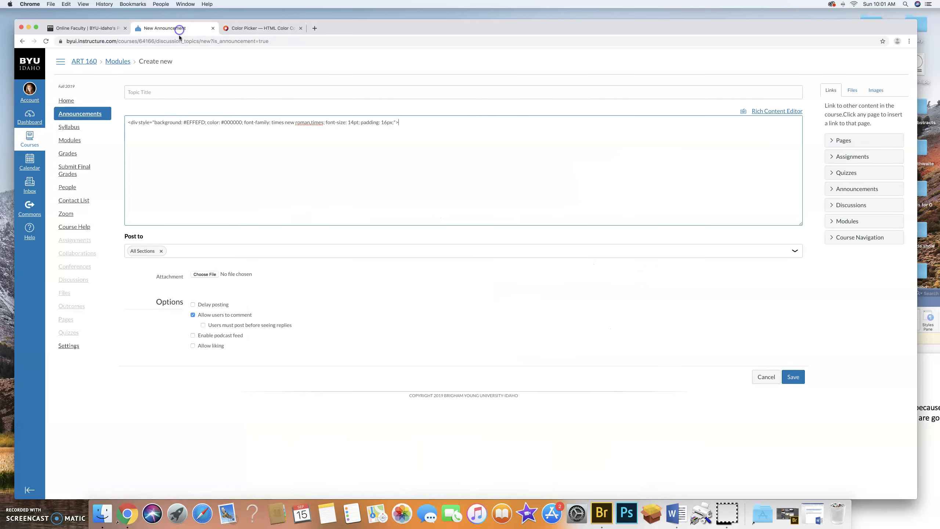
left_click(184, 123)
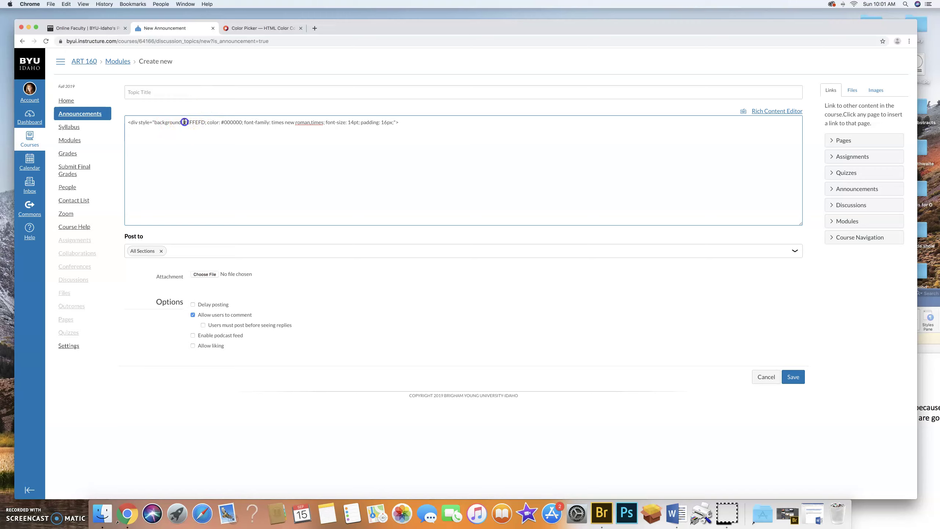
right_click(203, 122)
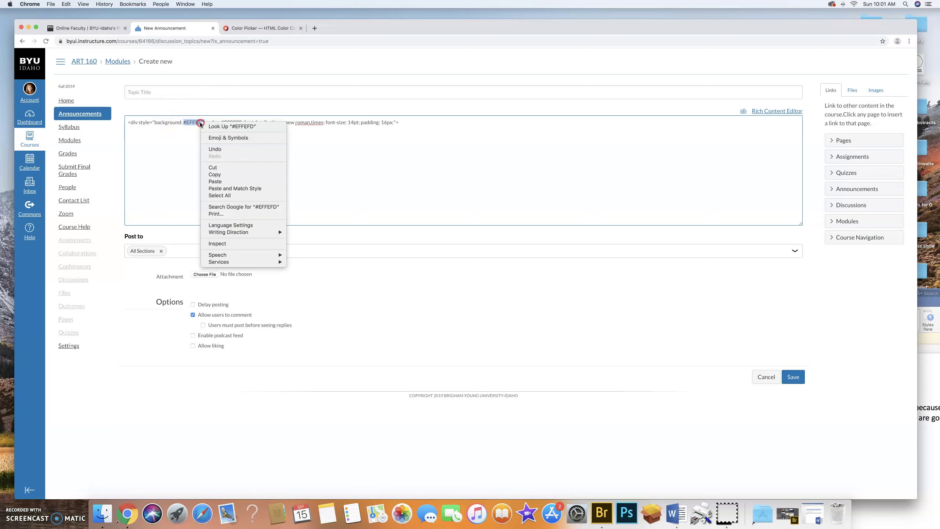
left_click(220, 181)
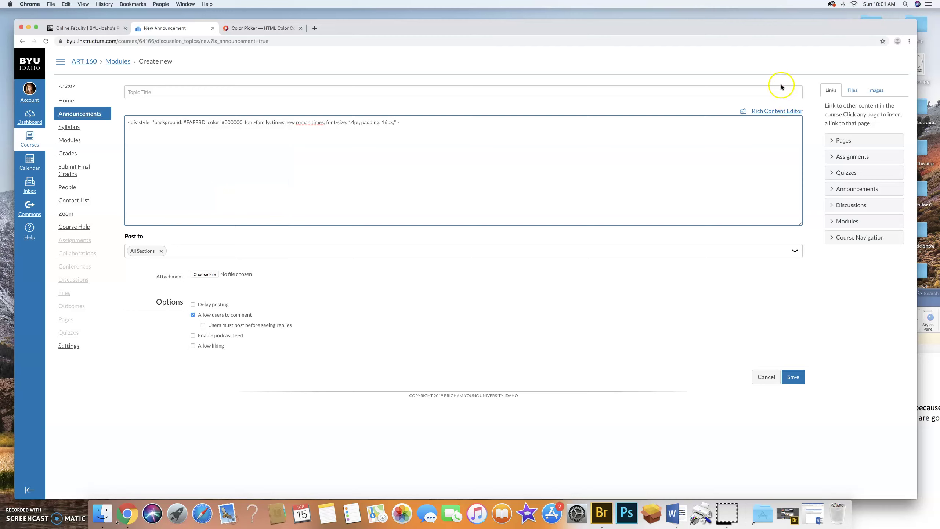
- Switch the announcement to the Rich Content Editor, start inserting an image from Canvas, and browse the images in My files
left_click(775, 112)
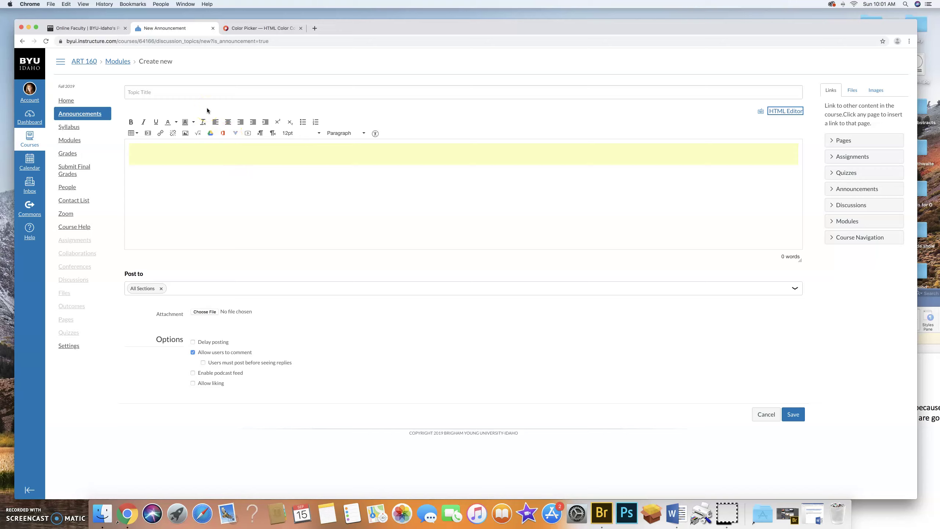
left_click(186, 133)
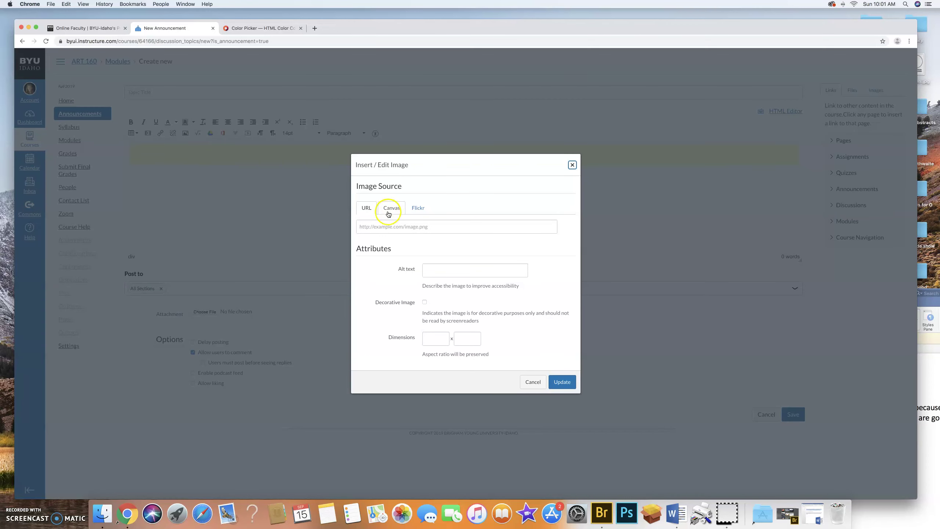
left_click(394, 211)
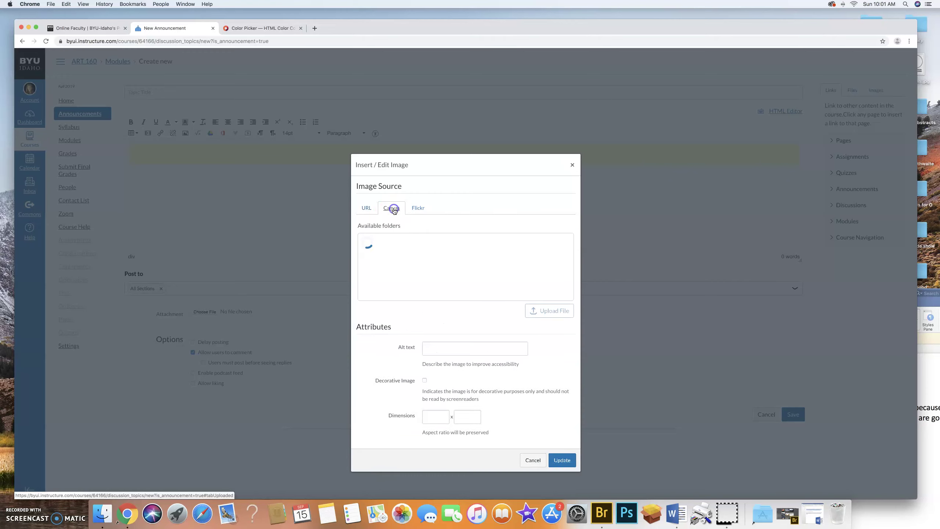
left_click(398, 260)
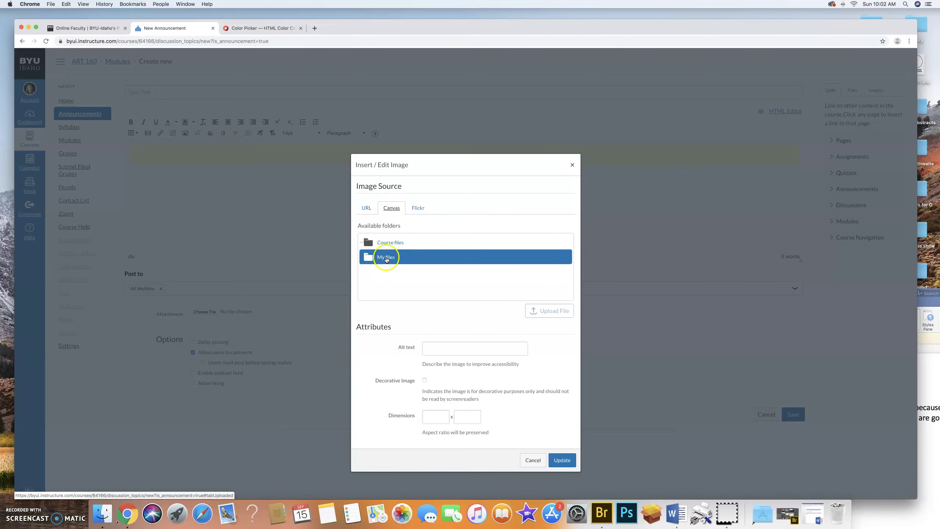
left_click(386, 259)
left_click(430, 287)
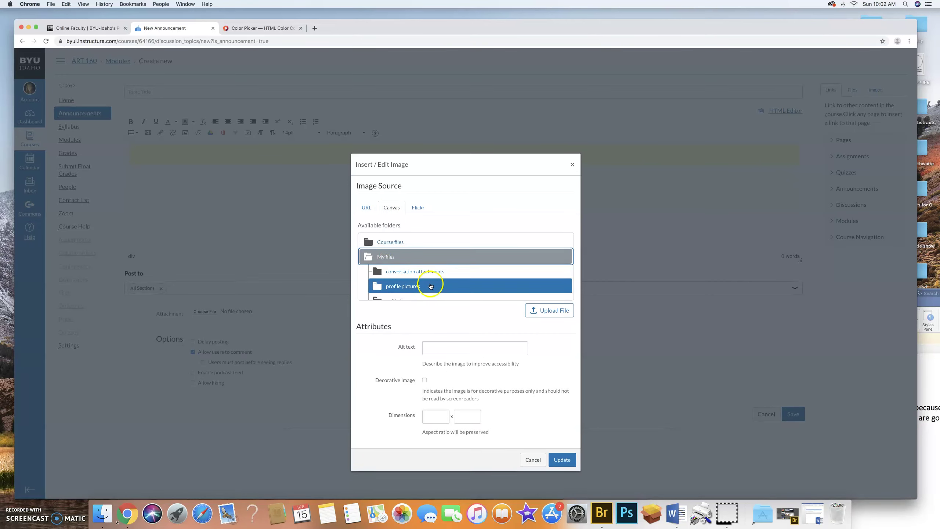
scroll(469, 279, "down", 4)
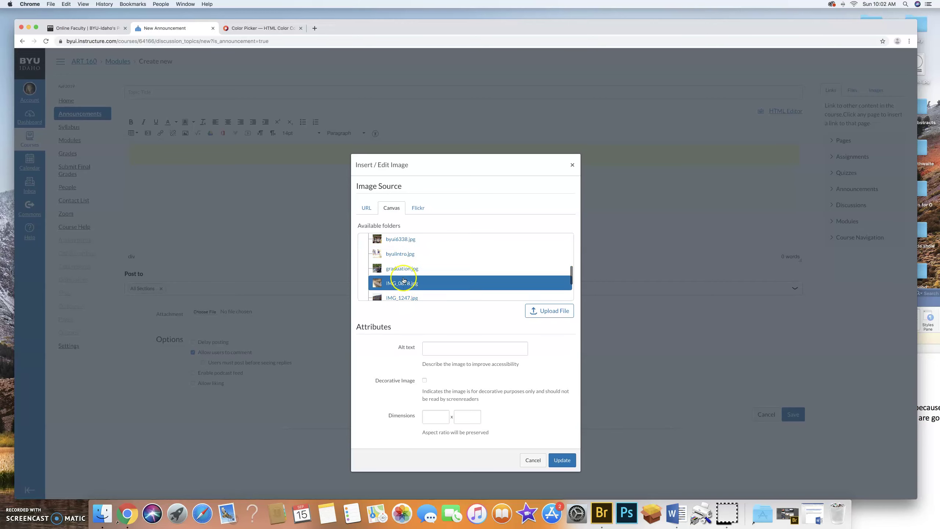
scroll(424, 269, "down", 3)
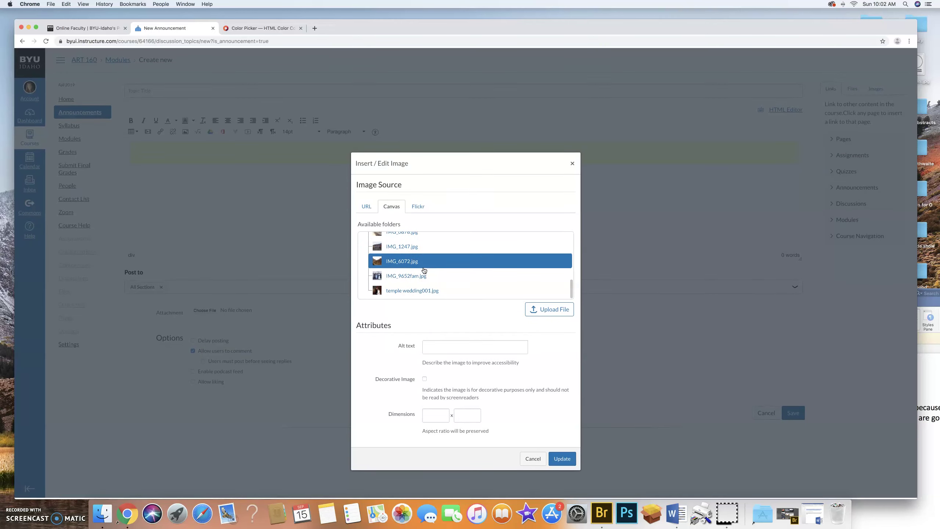
left_click_drag(398, 261, 383, 258)
- Upload brothers.jpg from the Instagood folder into My files as the image source
left_click(553, 311)
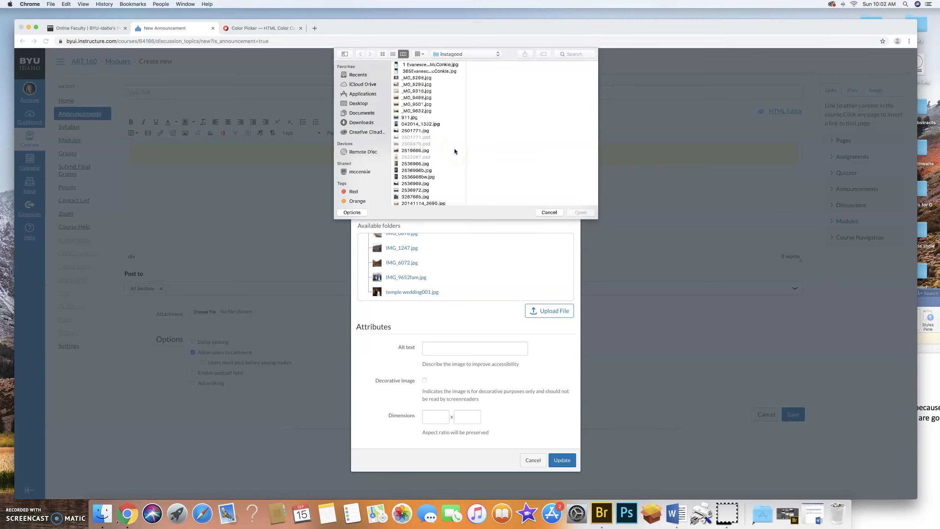
scroll(454, 148, "down", 5)
scroll(454, 149, "down", 3)
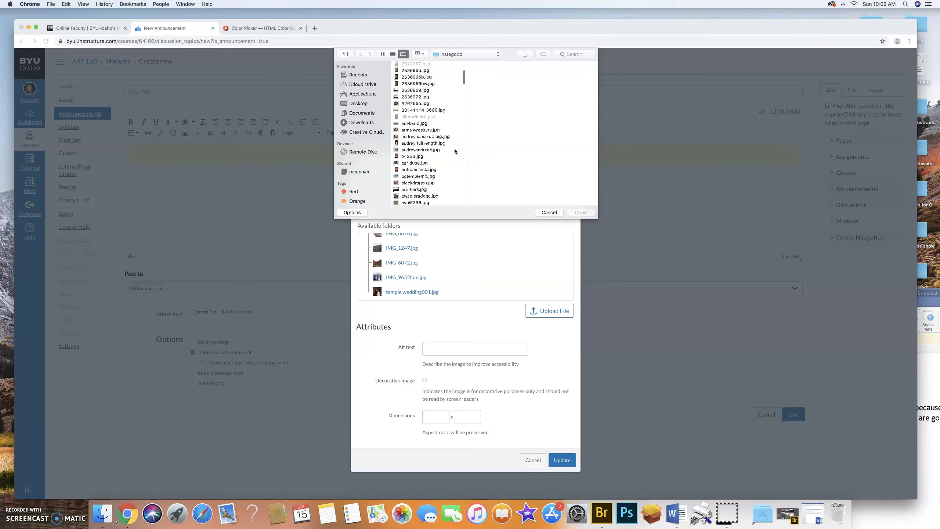
left_click(415, 189)
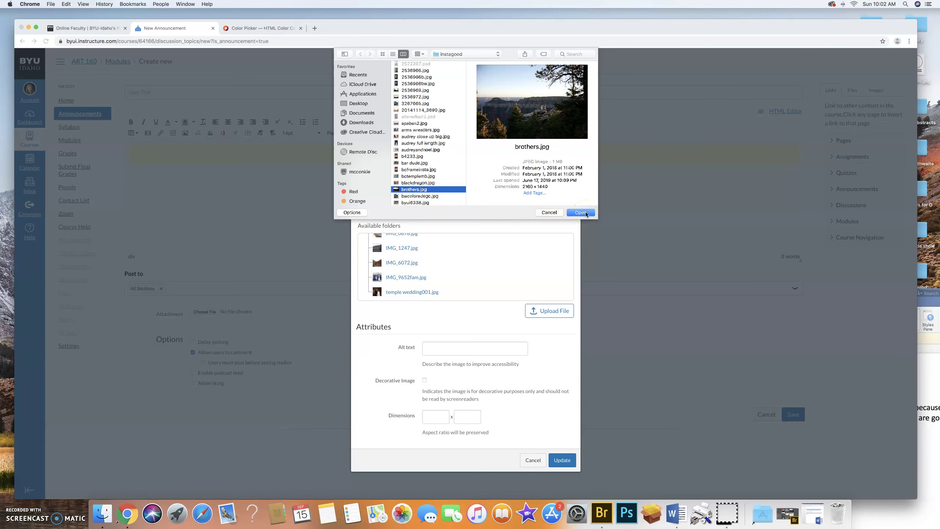
left_click(585, 214)
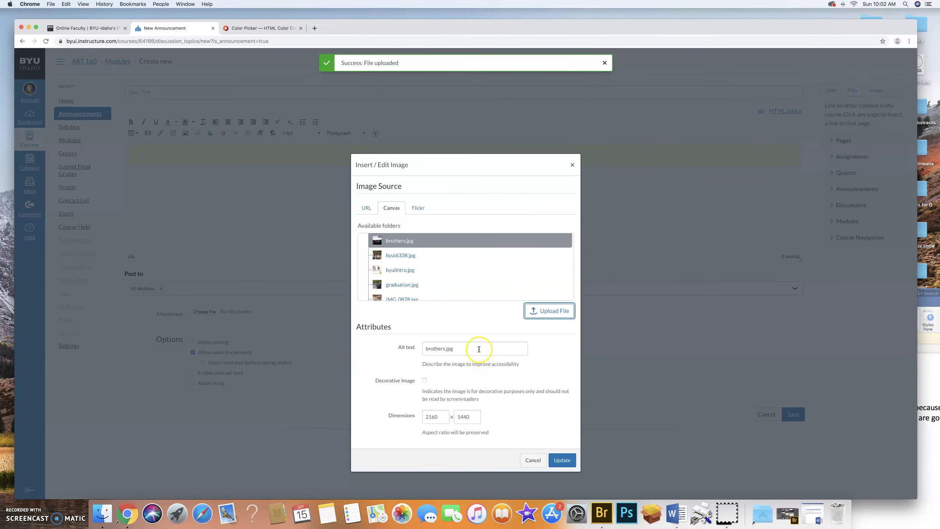
- Set the image's alt text to "Brothers at Grand Canyon" and mark it as a decorative image
left_click_drag(478, 349, 411, 349)
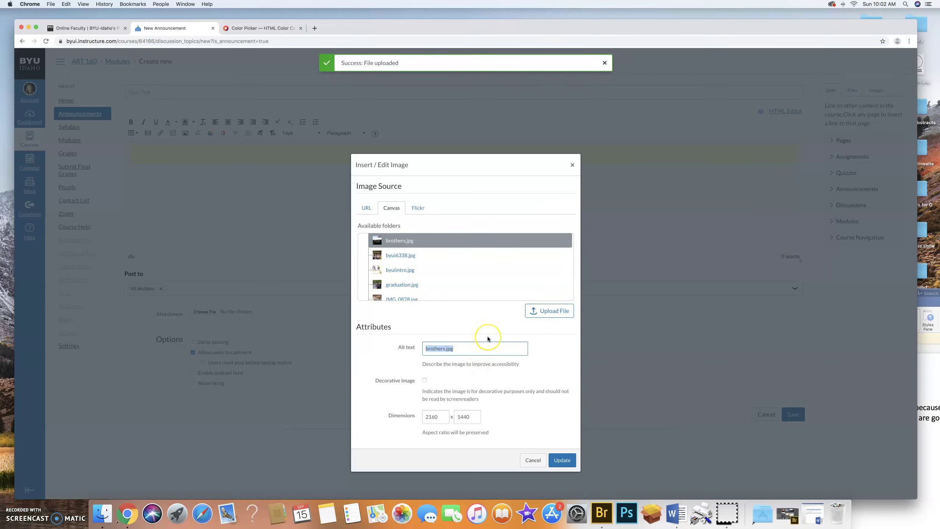
type("Brothers at Grand Canyon")
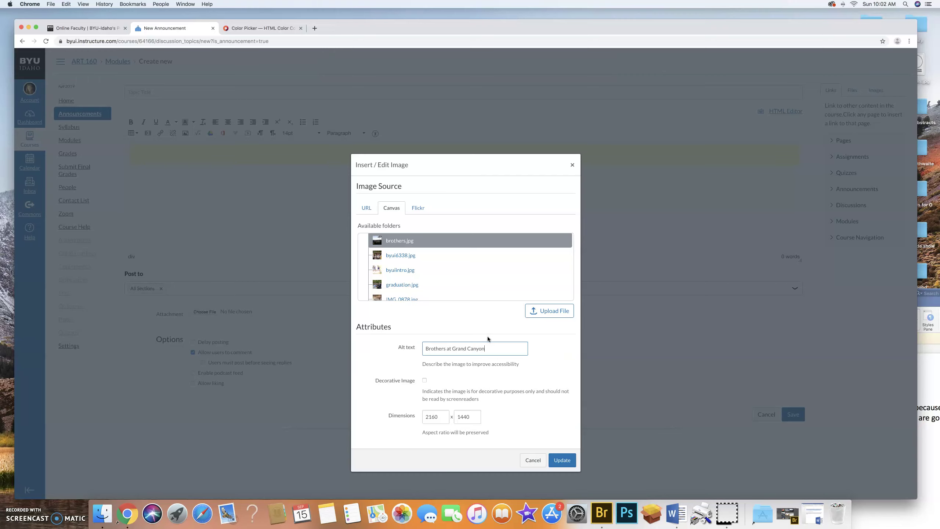
left_click(424, 380)
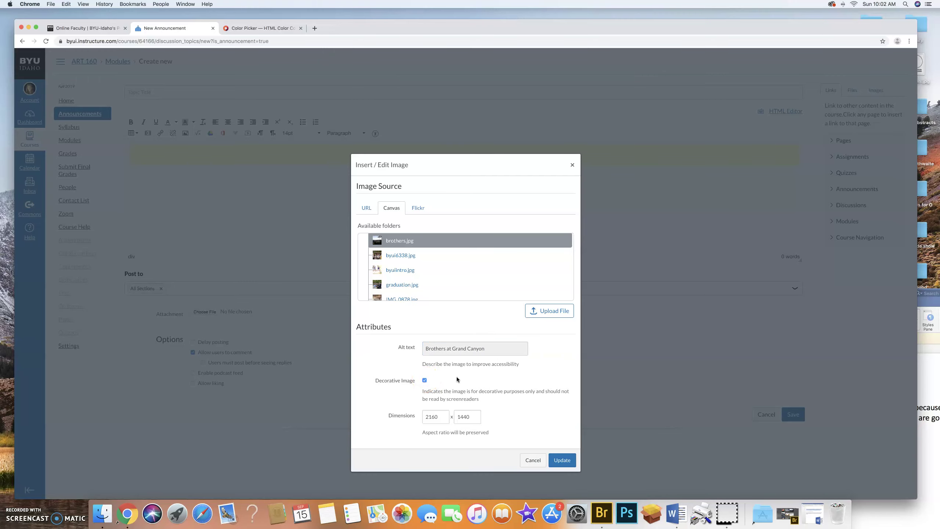
- Reduce the image's dimensions, insert it into the coloured announcement block, and center it
left_click(441, 418)
left_click(587, 410)
left_click(611, 407)
left_click(471, 416)
left_click(441, 417)
left_click(561, 462)
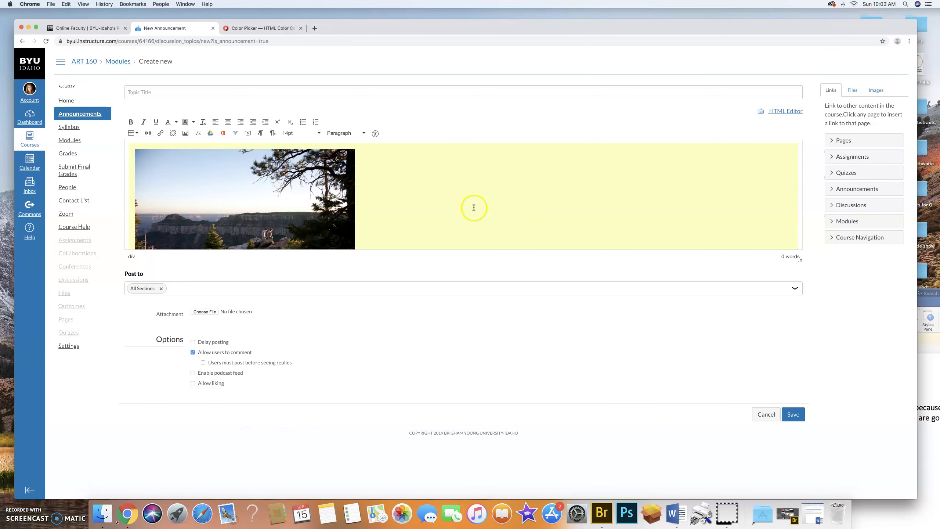
left_click(228, 123)
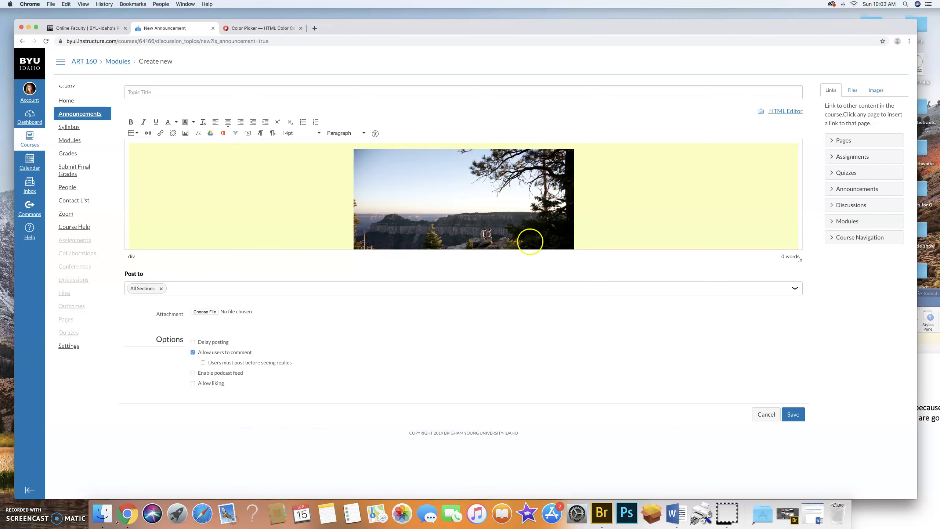
- Copy the paragraph about brothers from the Word document and paste it below the image in the announcement
scroll(630, 230, "down", 2)
scroll(631, 230, "down", 2)
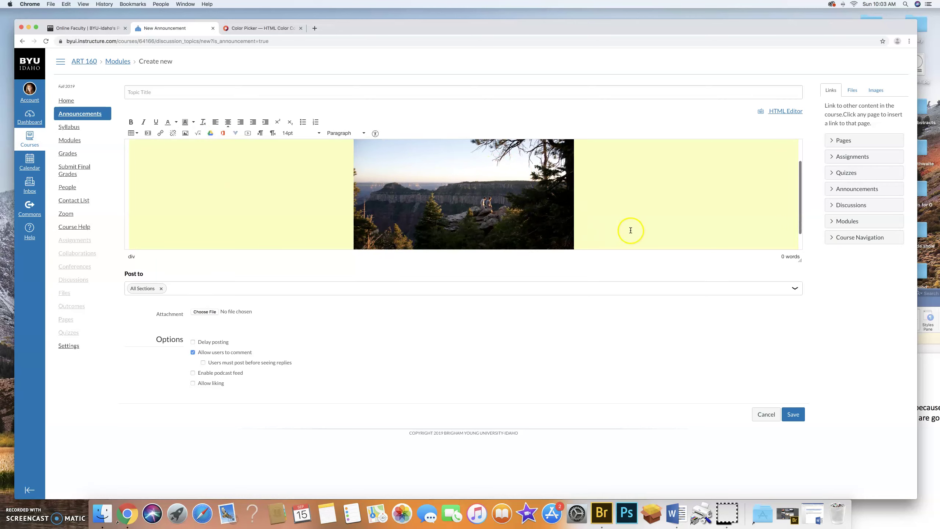
scroll(605, 241, "down", 2)
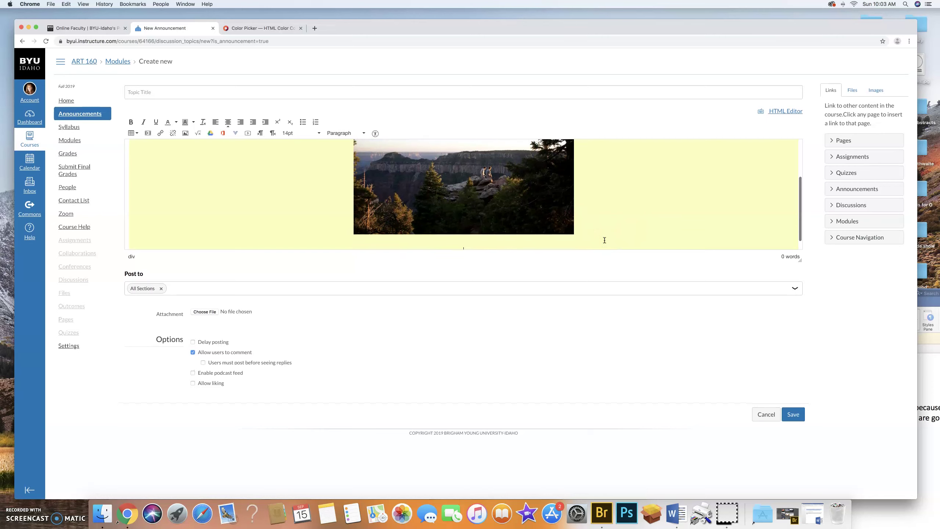
left_click(905, 513)
left_click_drag(654, 407, 689, 429)
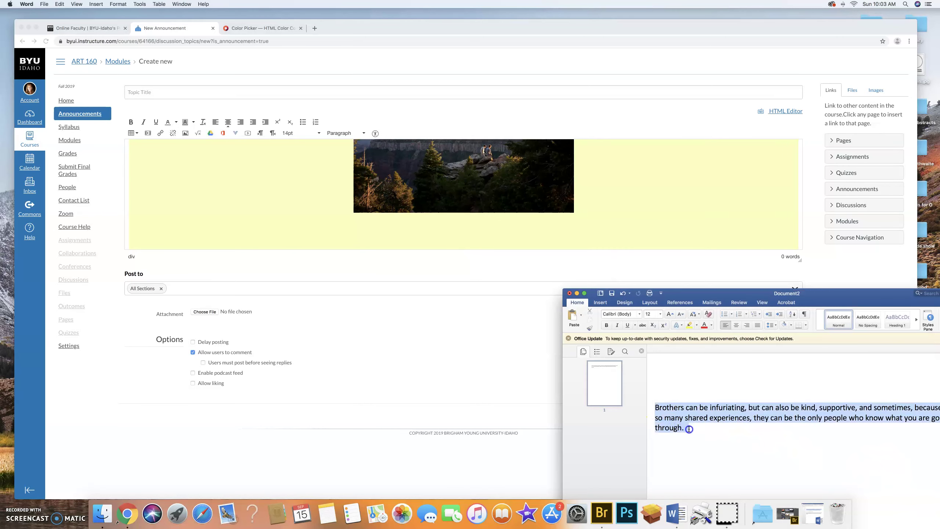
right_click(679, 416)
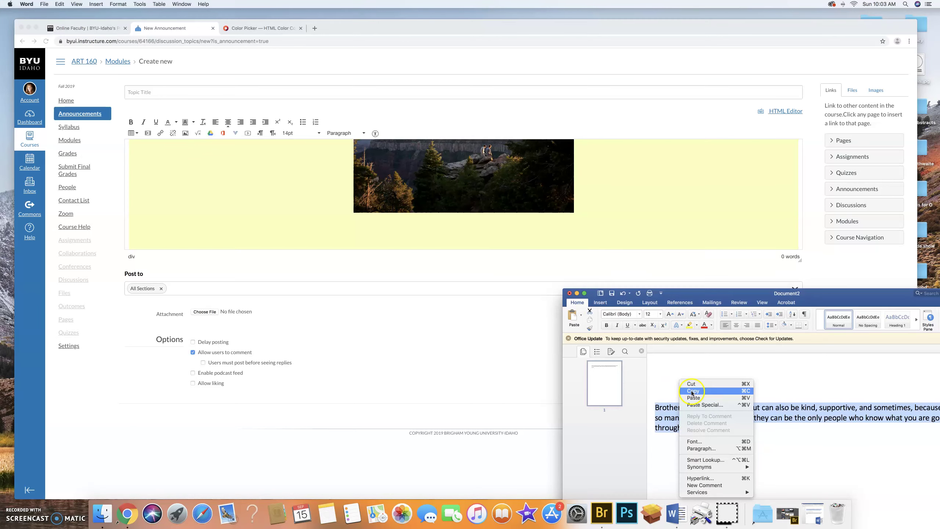
left_click(692, 391)
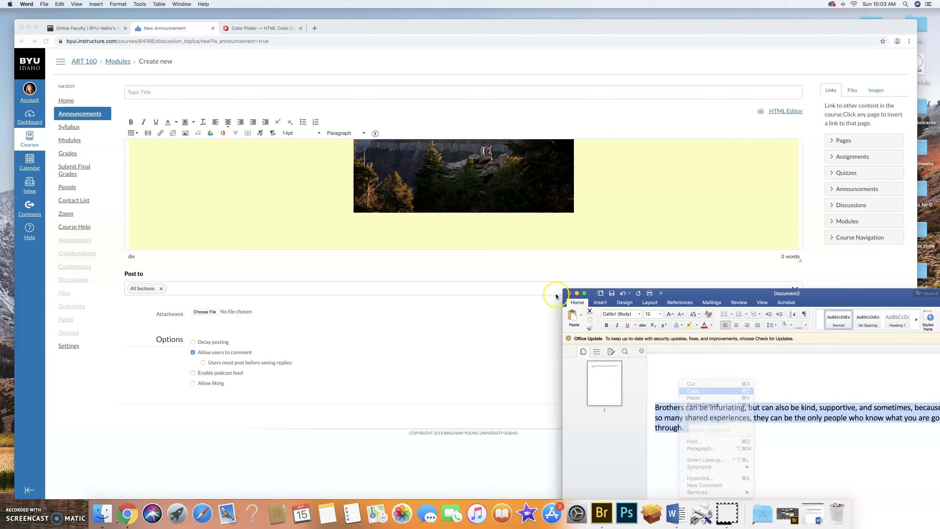
left_click(471, 234)
right_click(471, 234)
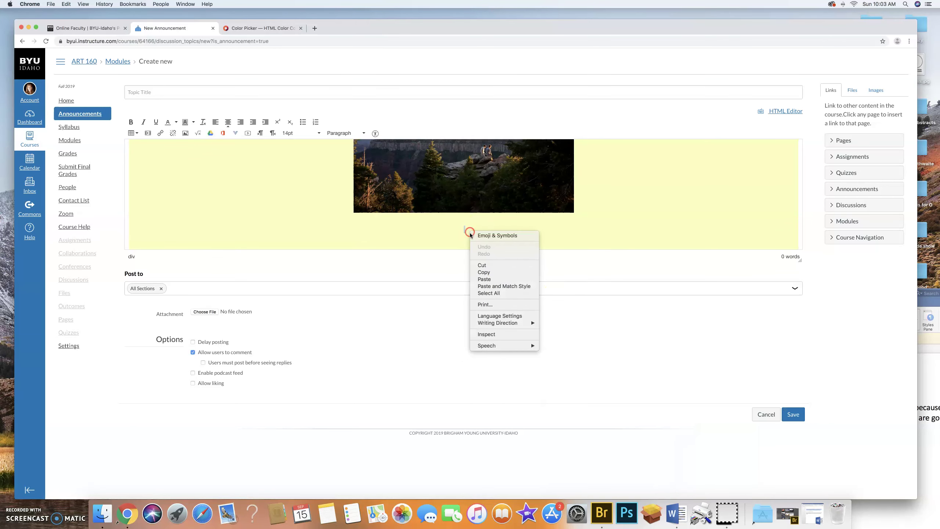
left_click(500, 279)
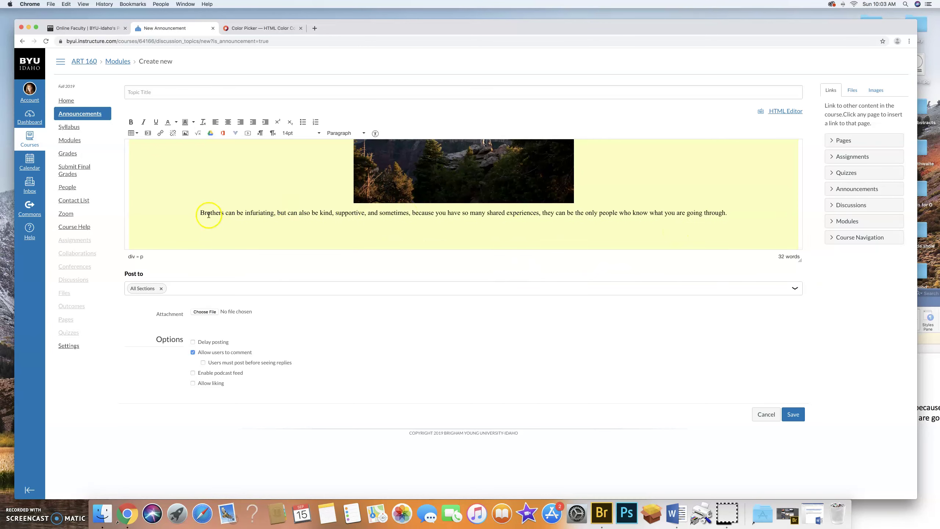
- Format the pasted paragraph about brothers as 24pt, left-aligned, bold text
left_click_drag(200, 213, 469, 226)
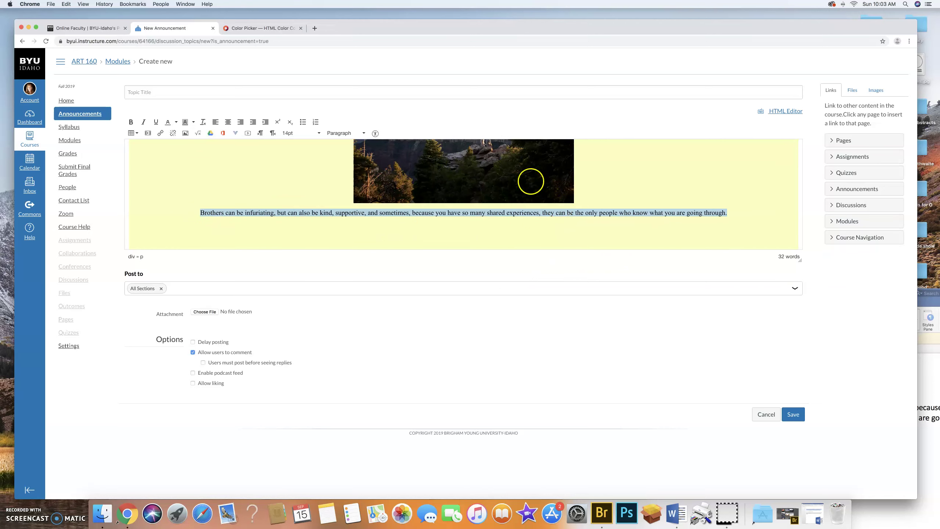
left_click(290, 135)
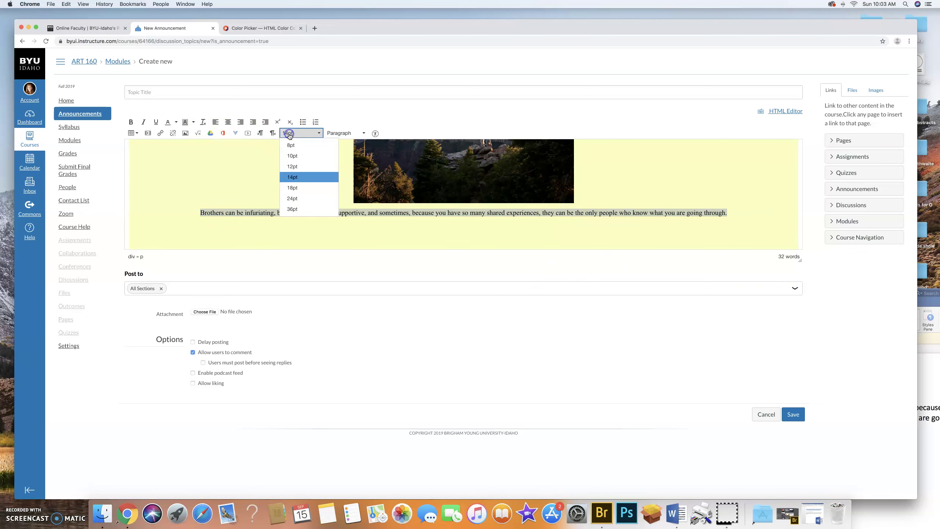
left_click(293, 200)
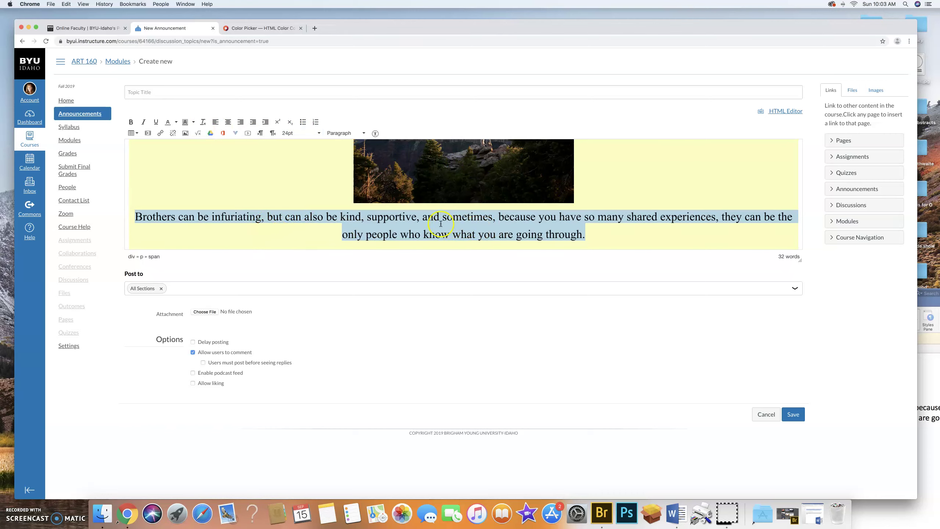
left_click(216, 123)
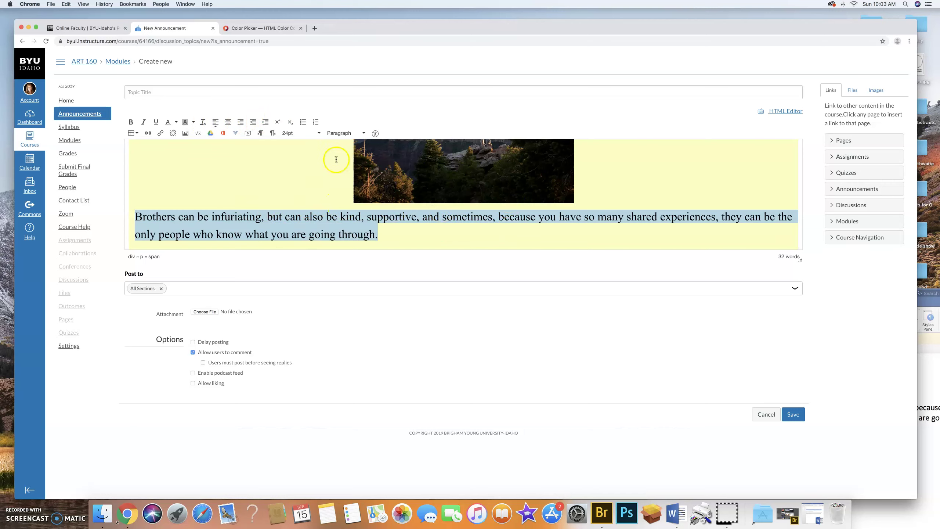
left_click(131, 122)
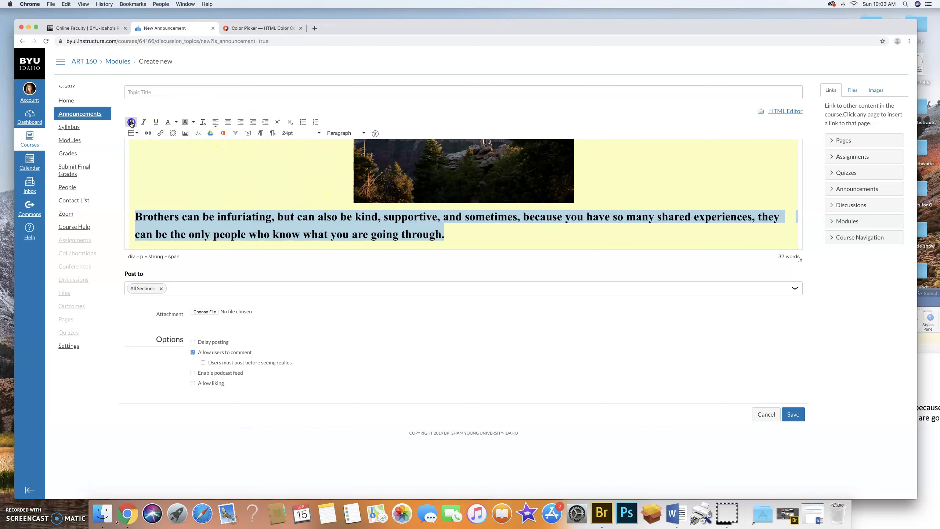
- Italicize and underline the selected paragraph about brothers below the image
left_click(144, 122)
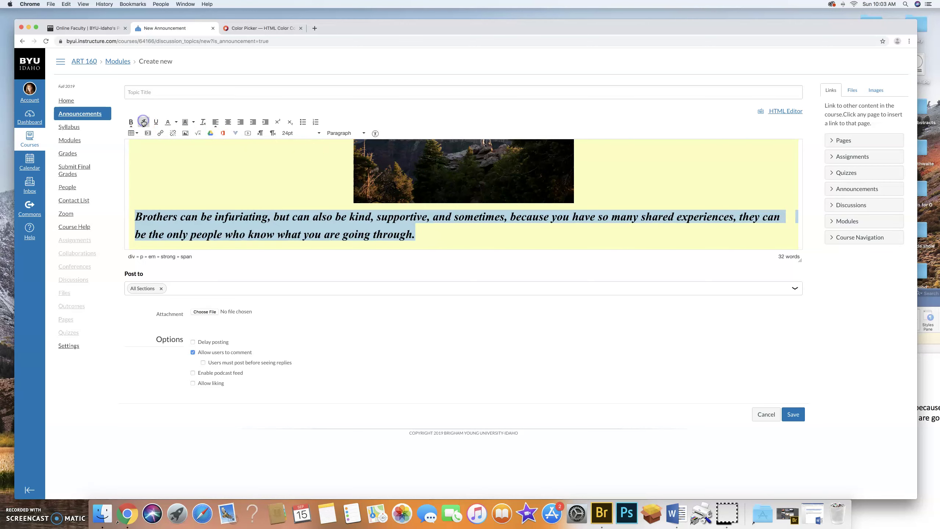
left_click(156, 122)
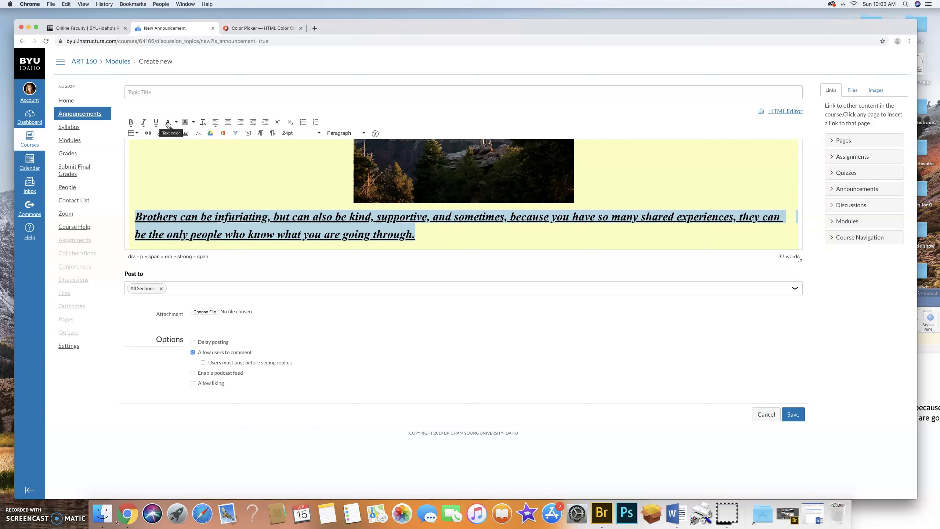
- Try blue and orange as the text colour of the selected paragraph about brothers
left_click(168, 122)
left_click(173, 124)
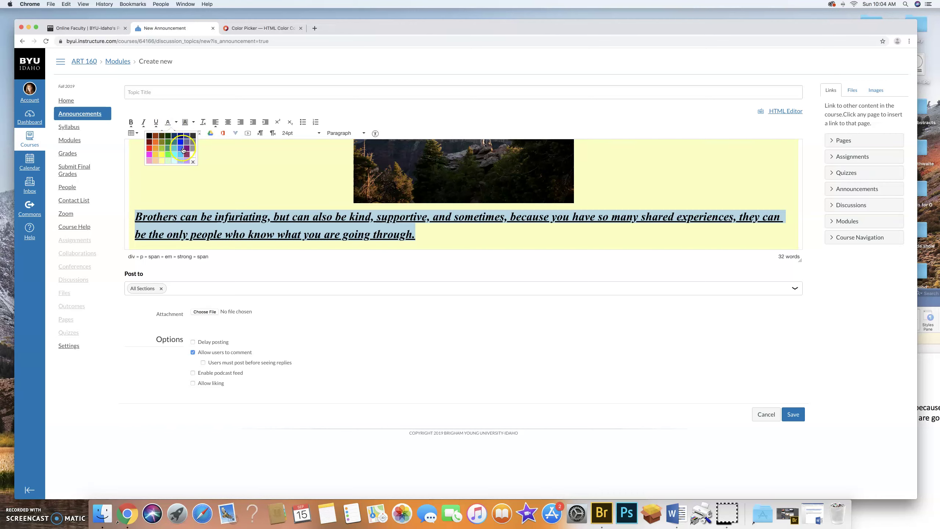
left_click(181, 145)
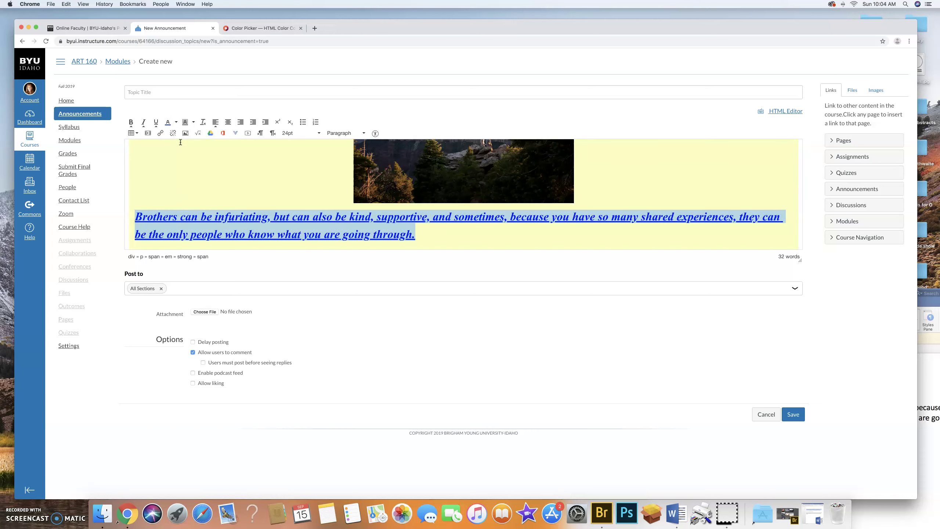
left_click(176, 123)
left_click(156, 142)
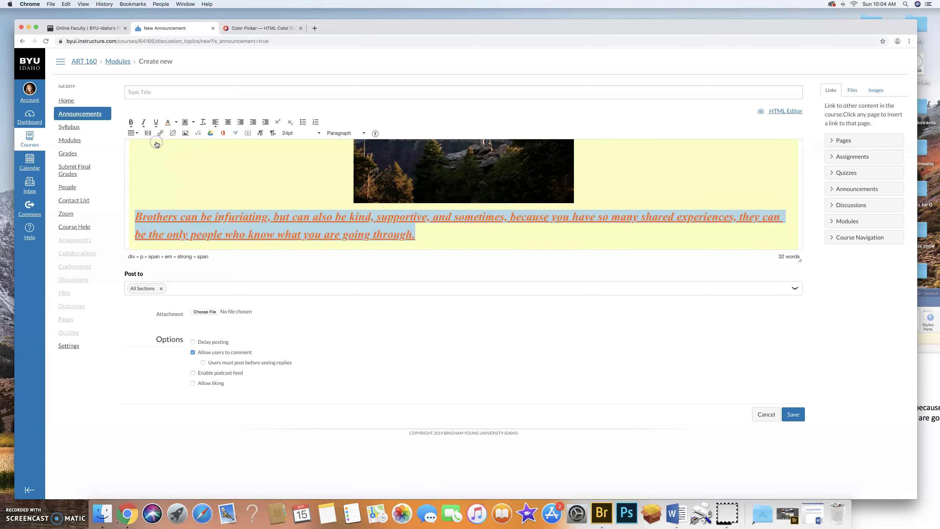
- Set the paragraph's text colour to black and remove its underline
left_click(177, 122)
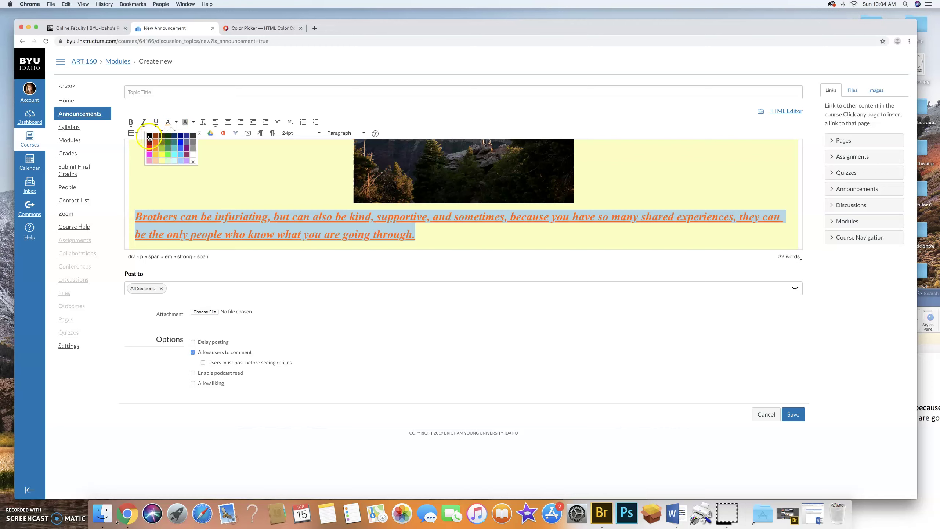
left_click(140, 132)
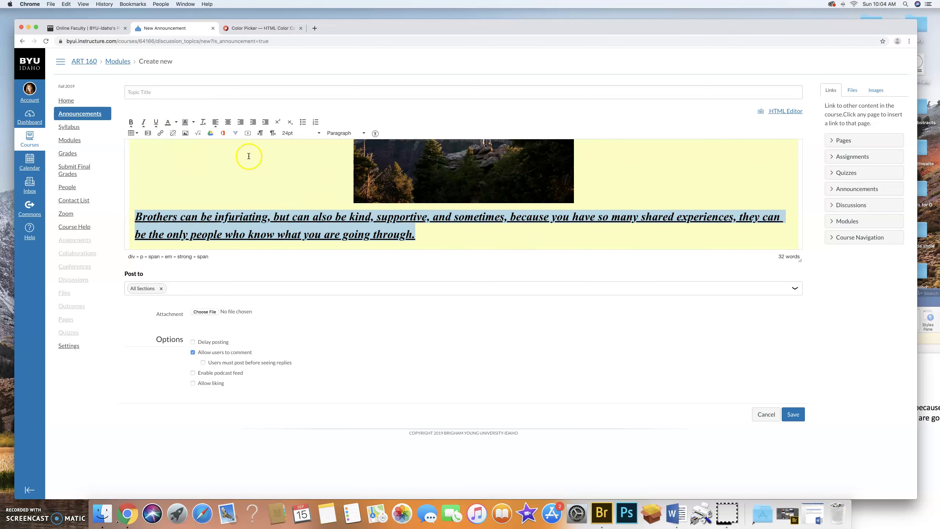
left_click(156, 122)
scroll(370, 189, "up", 1)
scroll(371, 189, "up", 3)
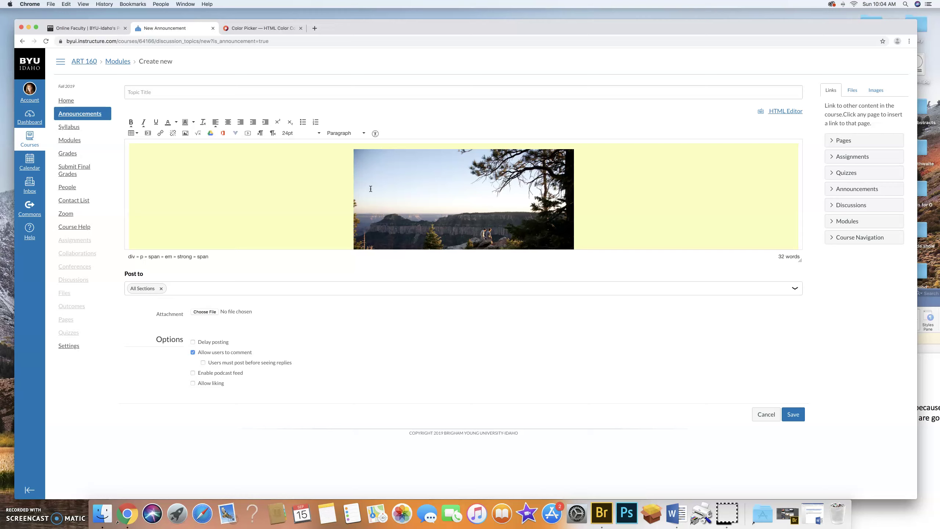
scroll(371, 189, "down", 3)
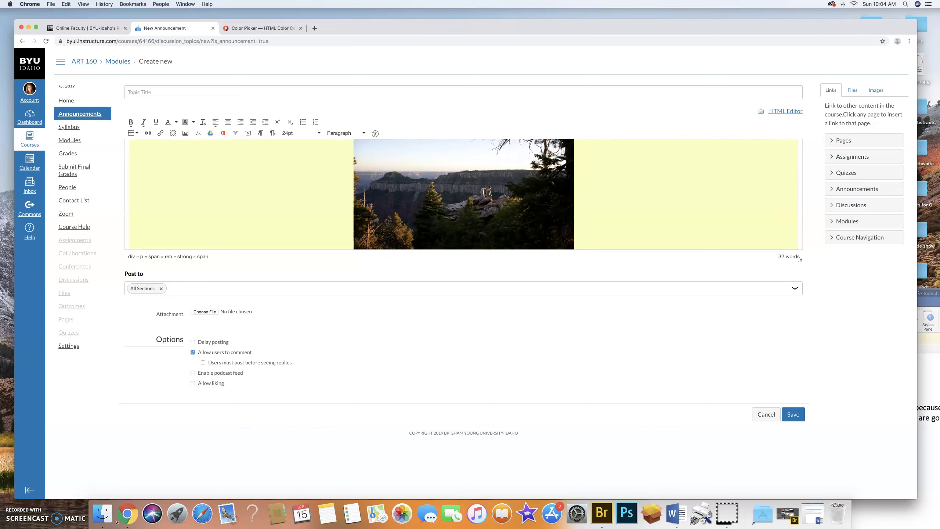
left_click_drag(370, 188, 416, 228)
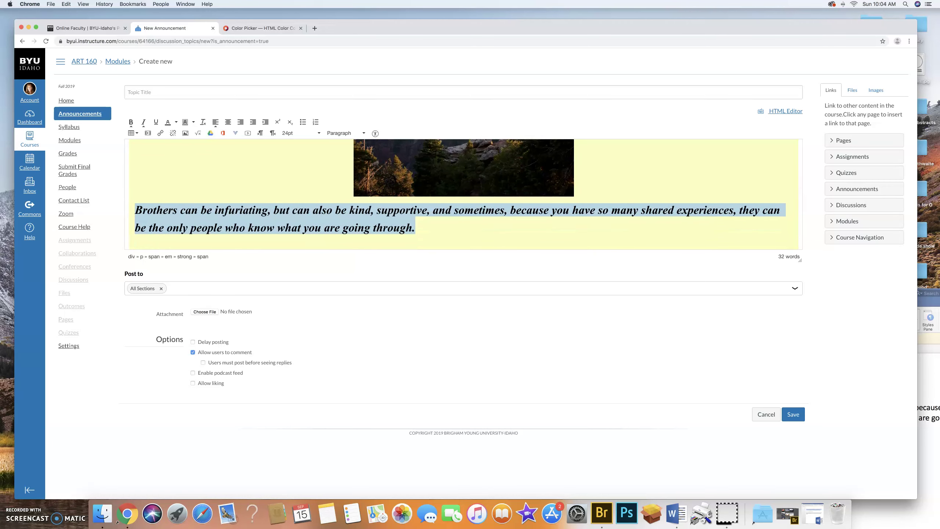